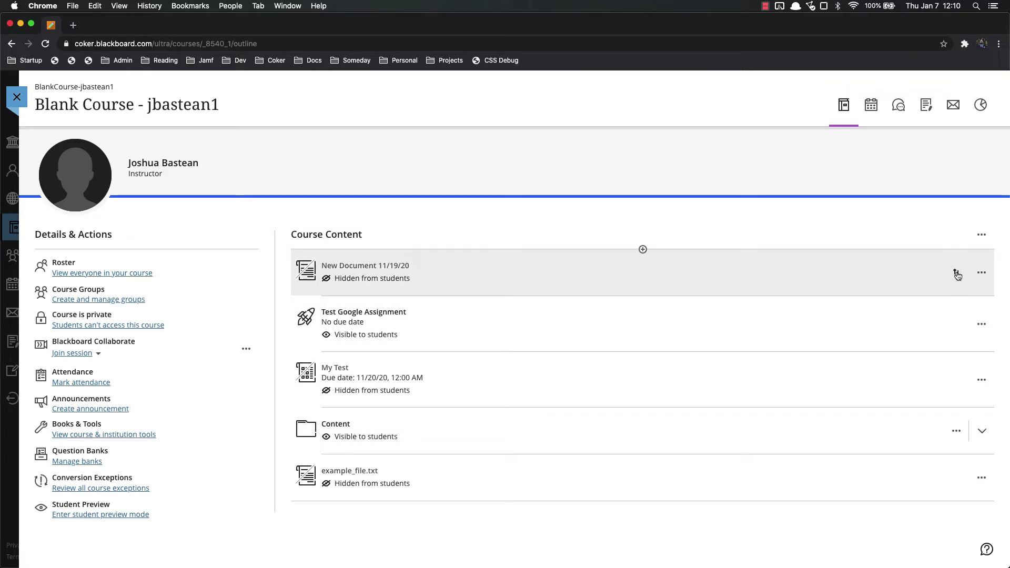
Drag New Document into Content > Week 1, right after Week 1: Course Goals and Objectives
drag(956, 274, 952, 507)
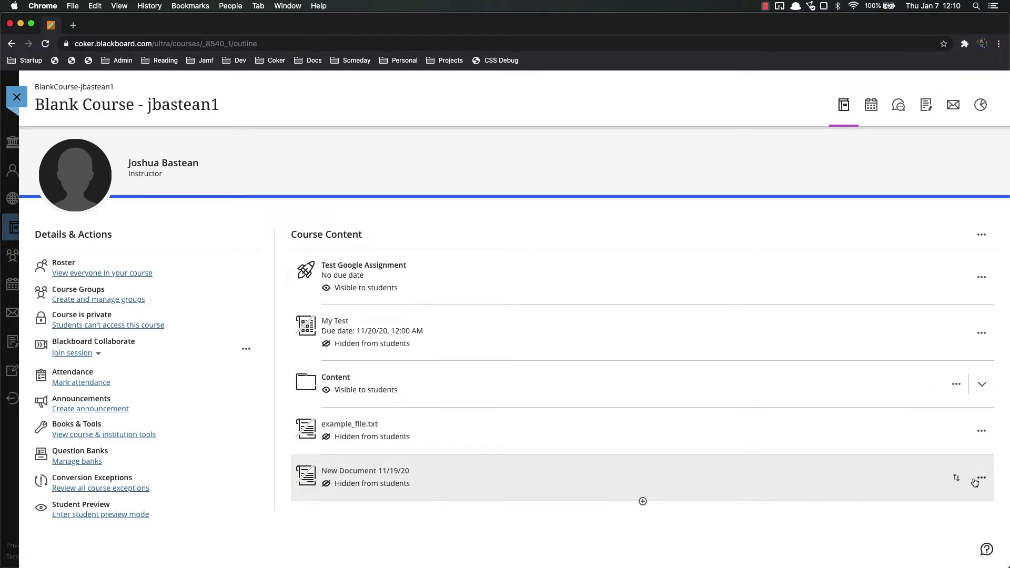
drag(956, 479, 939, 518)
Collapse the Content folder and drag example_file.txt into it
scroll(916, 410, up, 3)
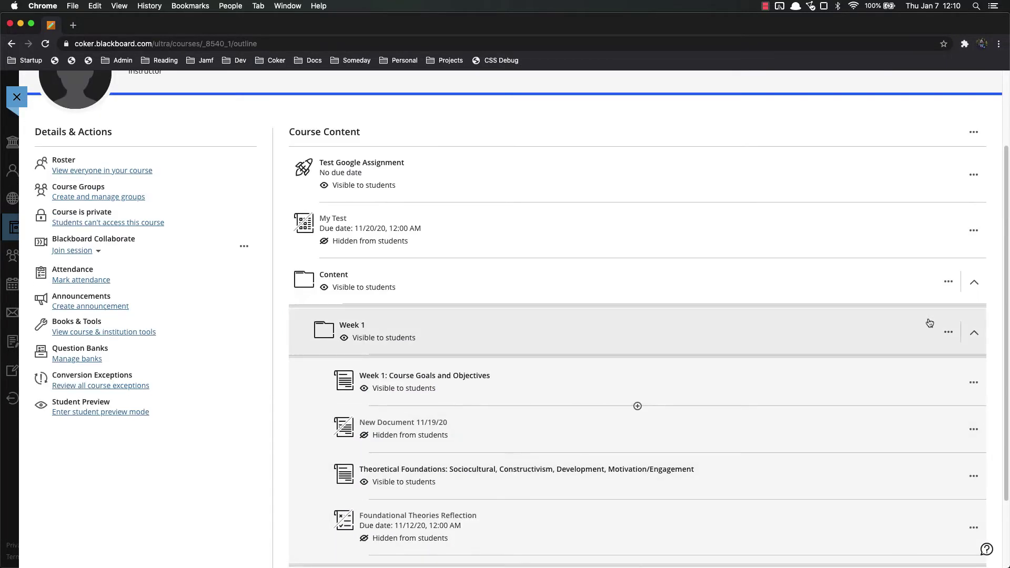
click(975, 284)
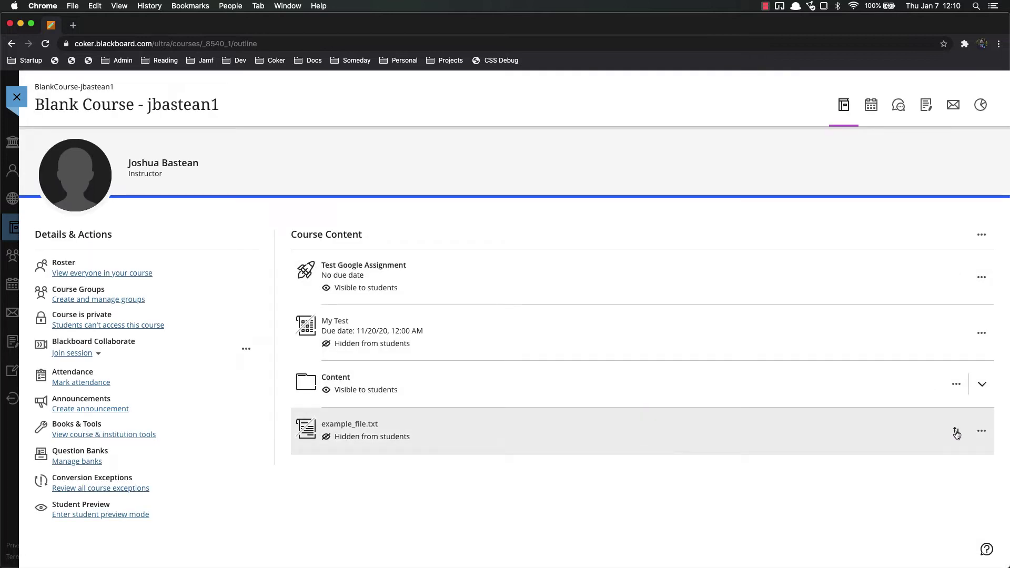
drag(954, 431, 921, 508)
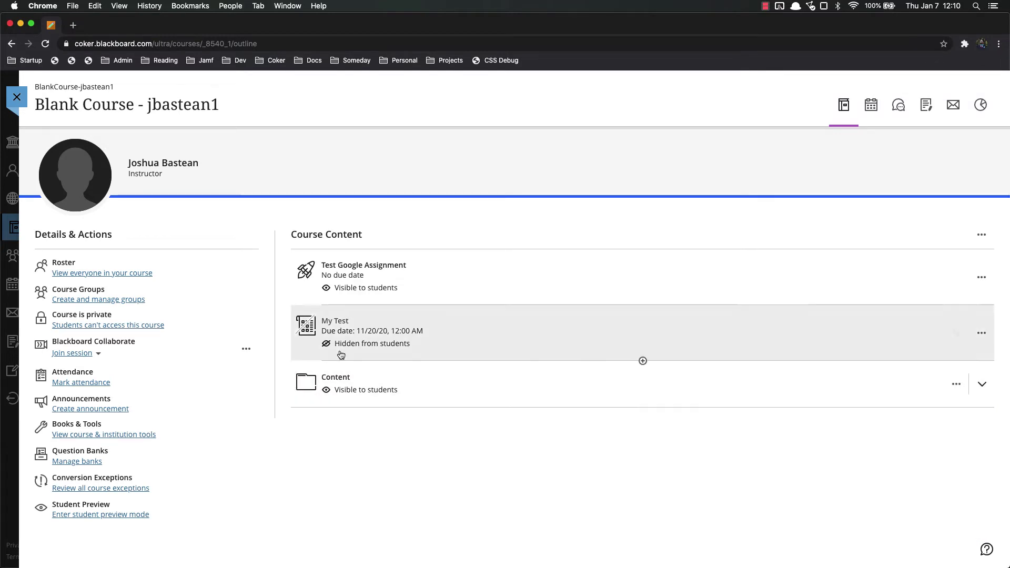
Expand Content and Week 1, then drag New Document out to the top of Course Content
click(336, 376)
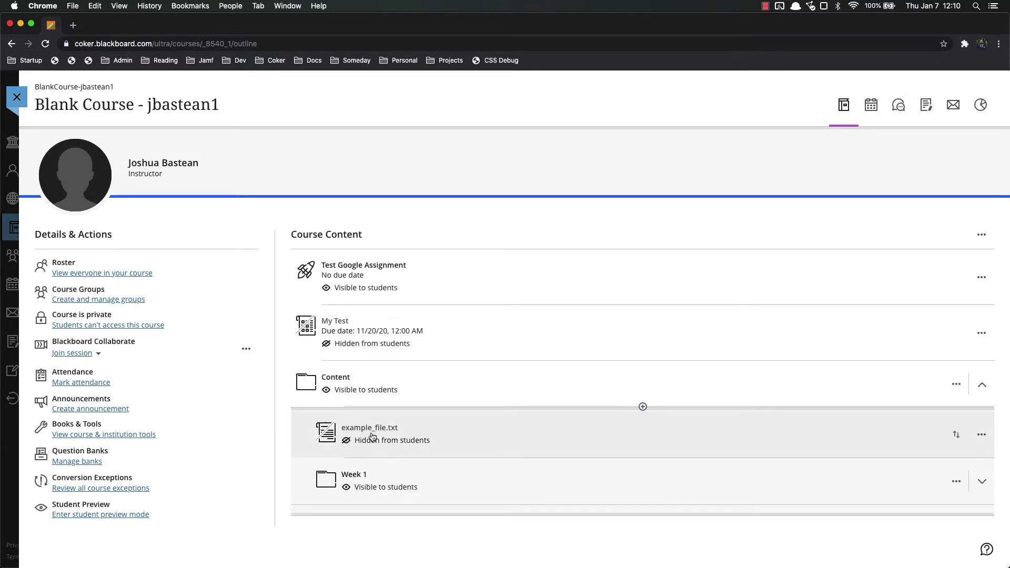
click(354, 477)
scroll(429, 342, down, 3)
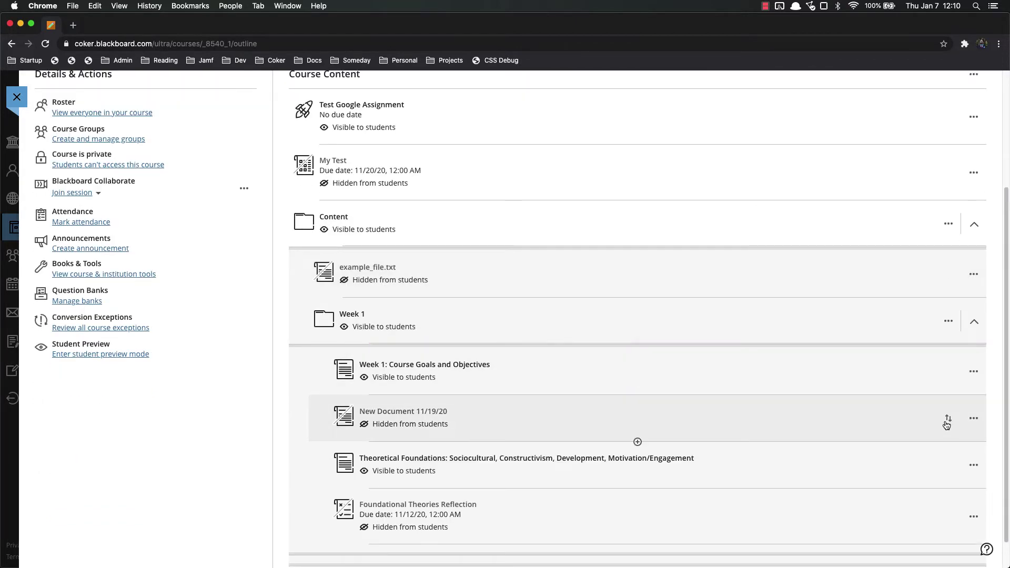
drag(947, 420, 854, 232)
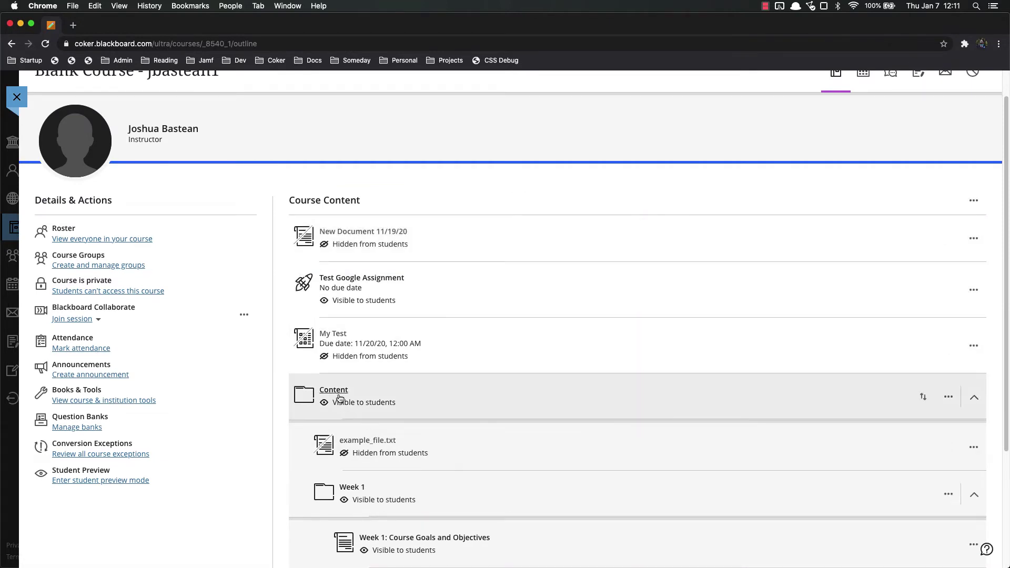
Collapse the Content folder and start moving it with its Move button
click(334, 391)
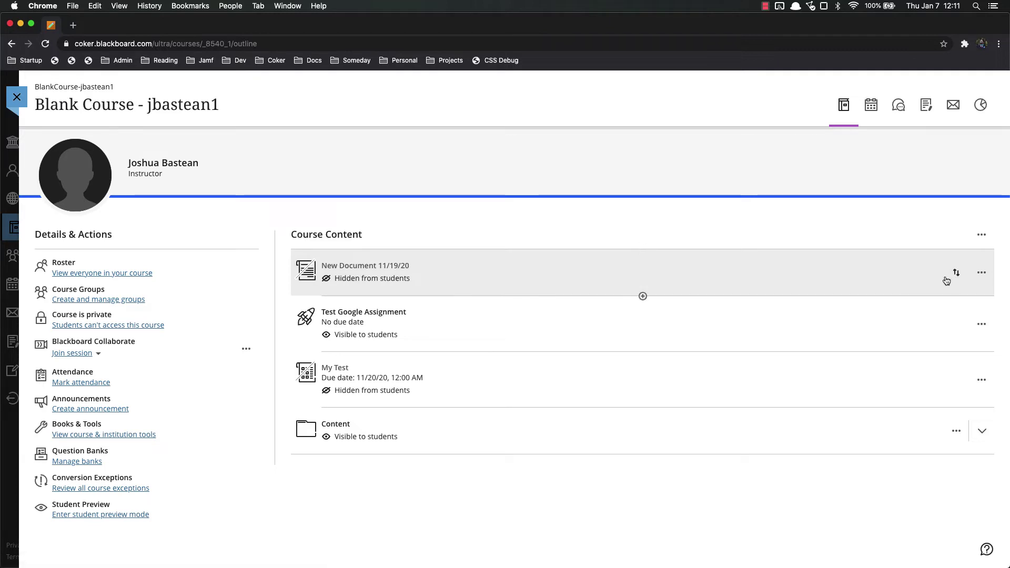
click(931, 432)
click(931, 432)
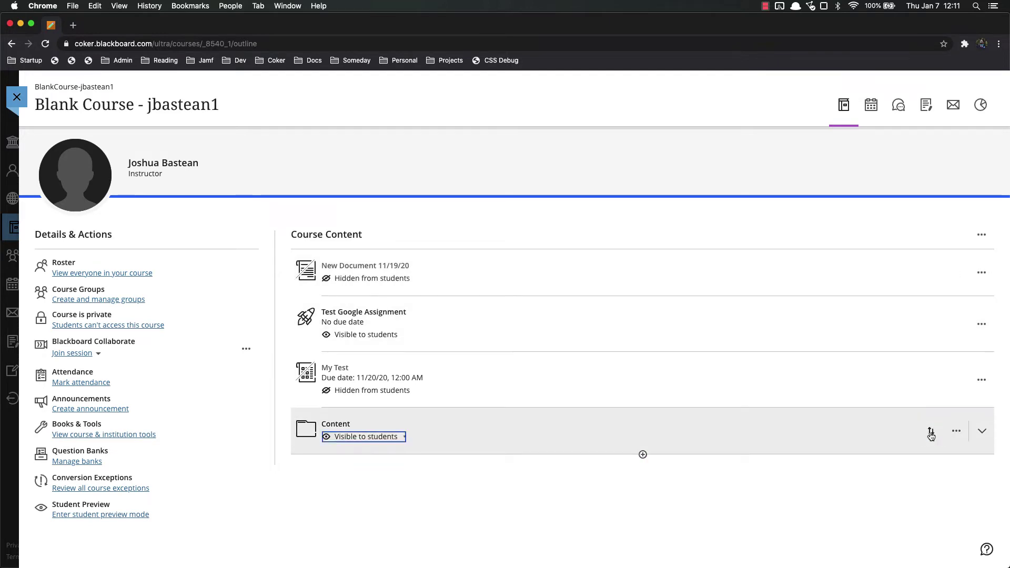
Cancel the Content move and bring keyboard focus back to New Document's Move option
key(shift+Tab)
key(shift+Tab)
key(shift+Tab)
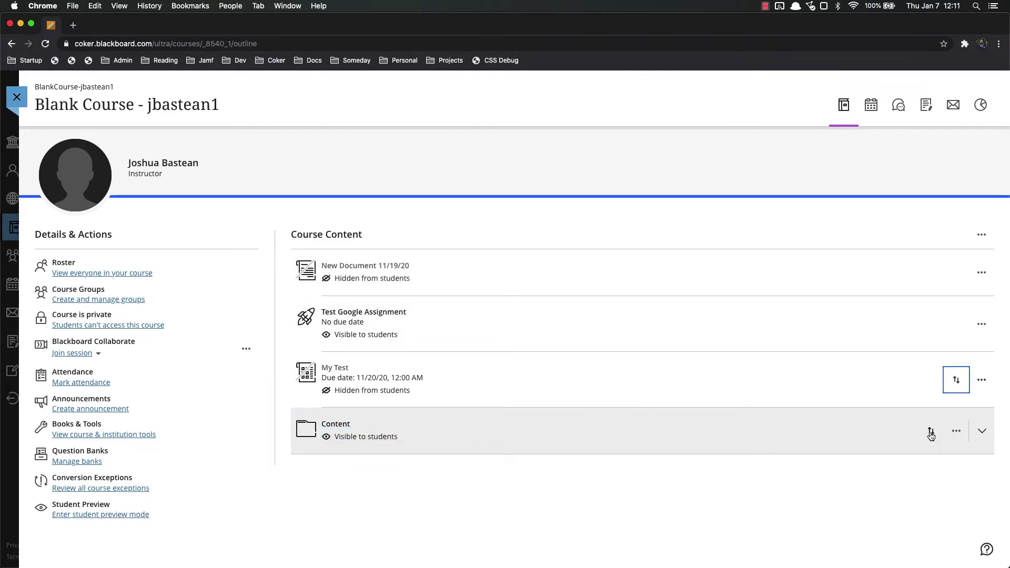
key(shift+Tab)
key(shift+Tab)
key(shift+Tab)
key(shift+Tab)
key(shift+Tab)
key(shift+Tab)
key(shift+Tab)
key(shift+Tab)
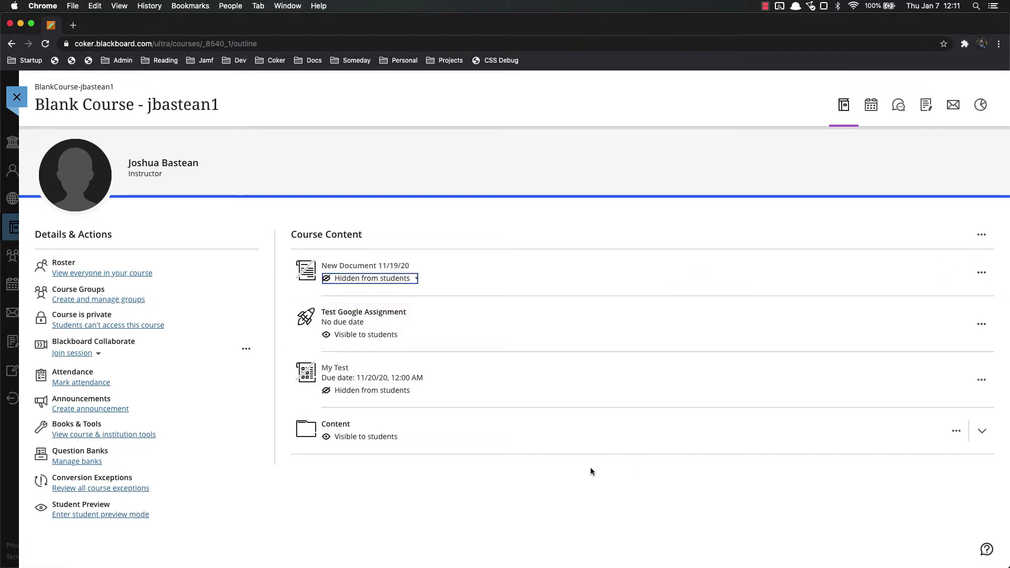
key(Tab)
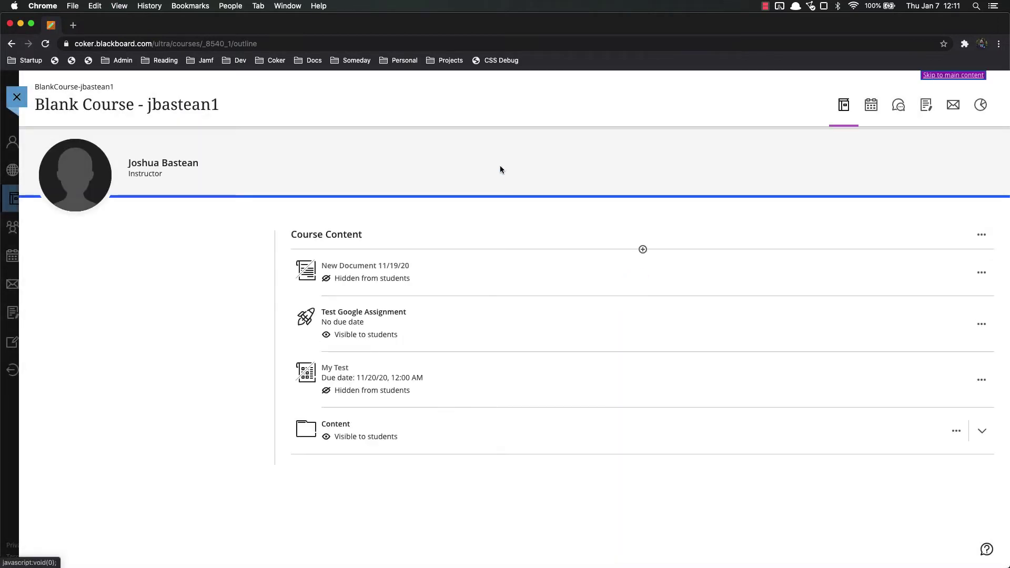
Check New Document's visibility choices without changes and focus its Move option
key(Tab)
key(Tab)
key(Tab)
key(Tab)
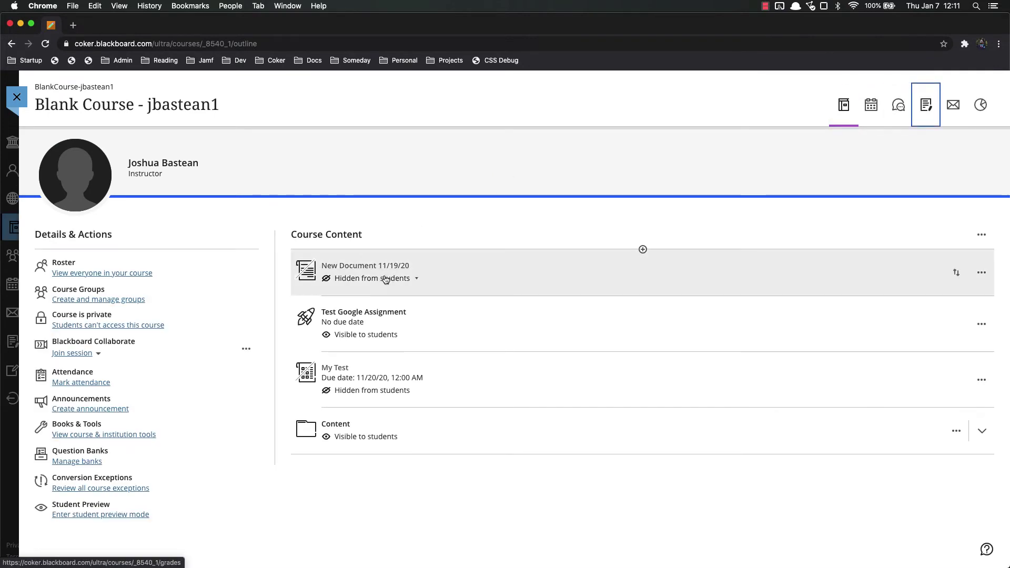
click(393, 284)
click(403, 280)
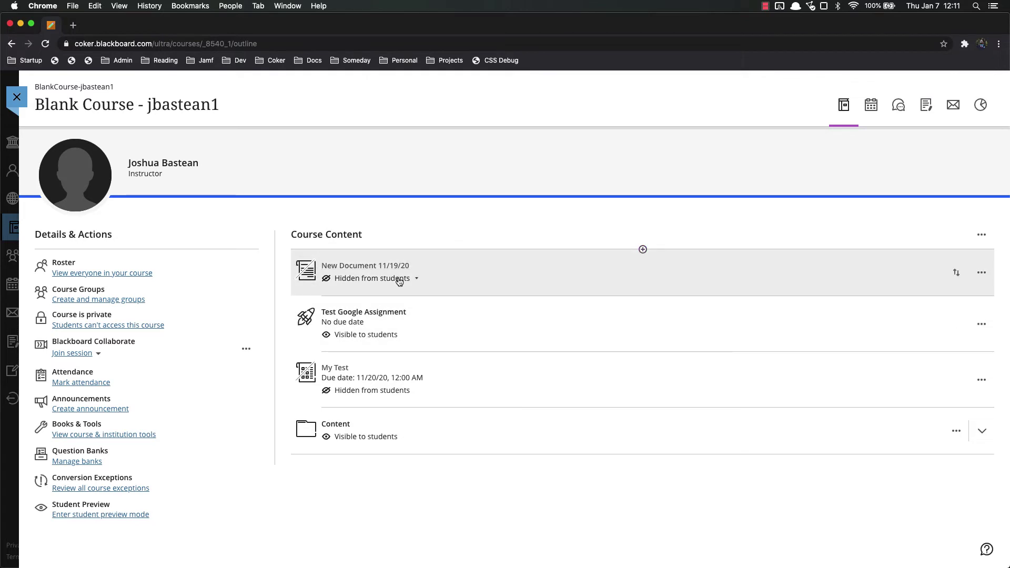
key(Tab)
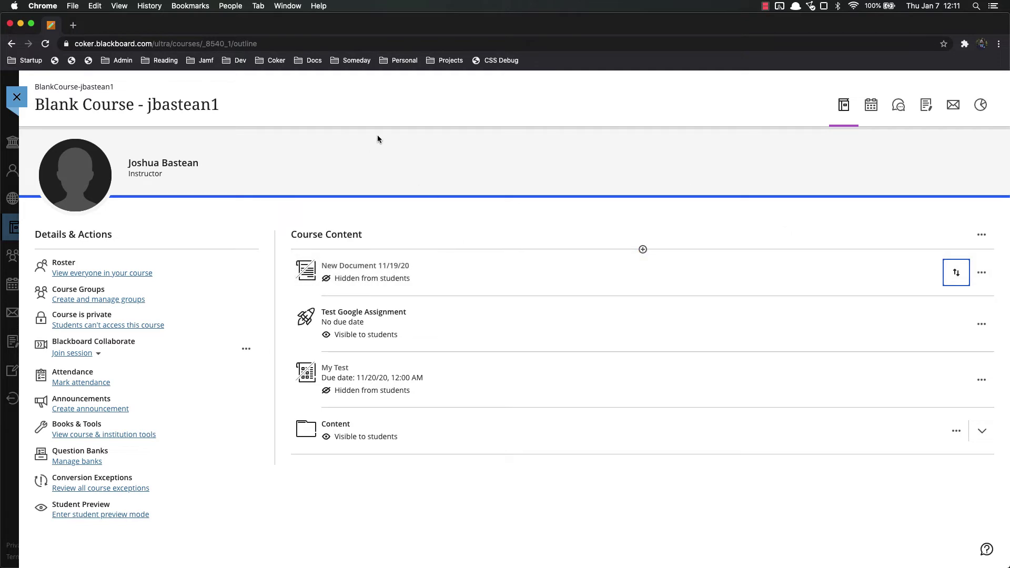
Use the arrow keys to move New Document below the Content folder and drop it there
key(Return)
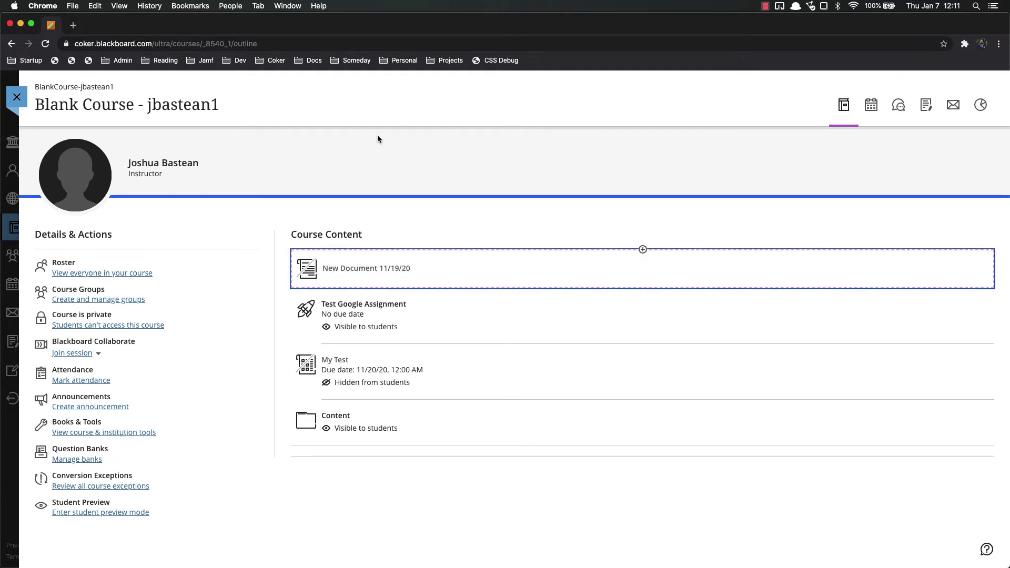
key(Down)
key(Down)
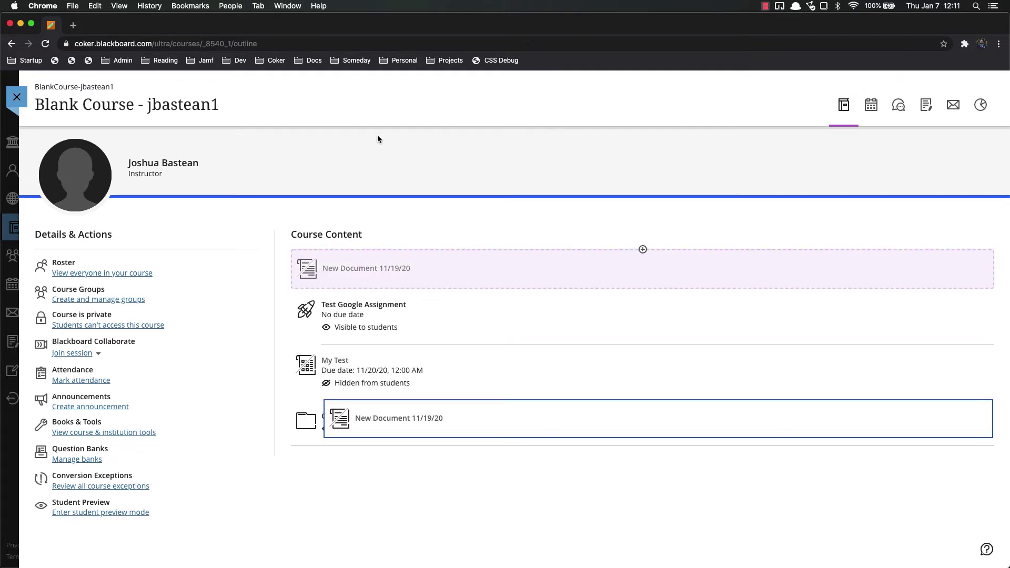
key(Up)
key(Up)
key(Return)
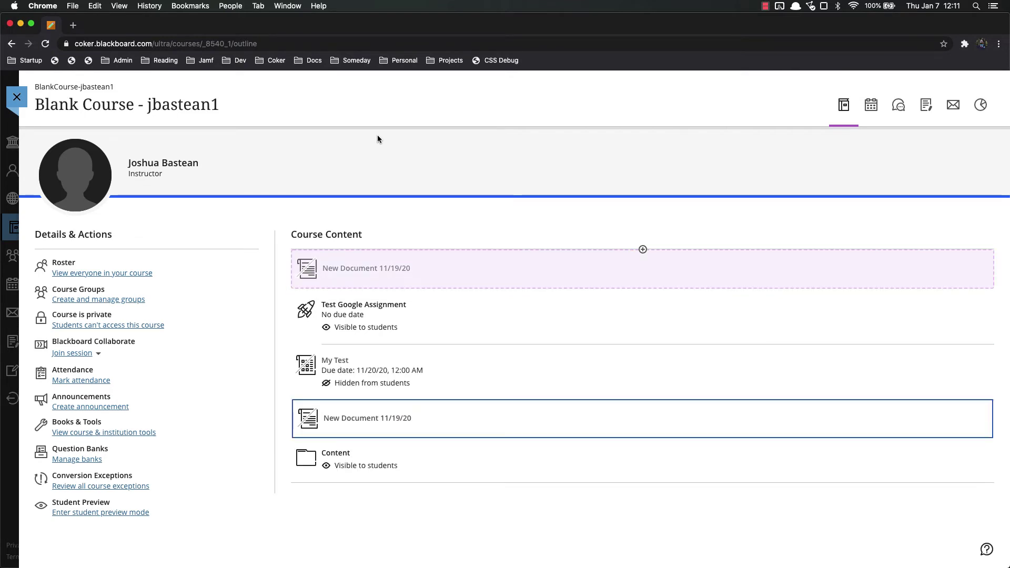
key(Down)
key(Down)
key(Down)
key(Up)
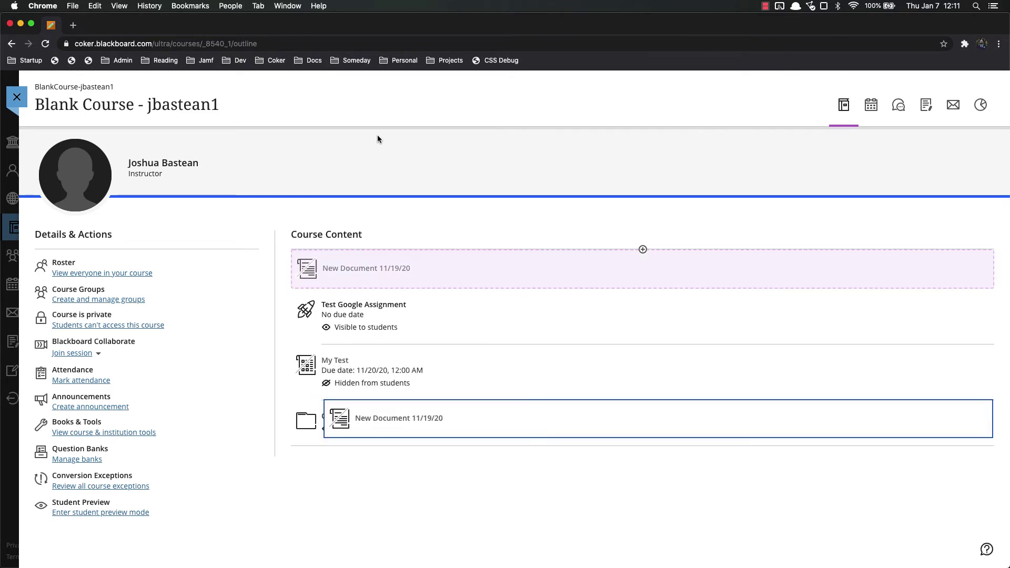
key(Down)
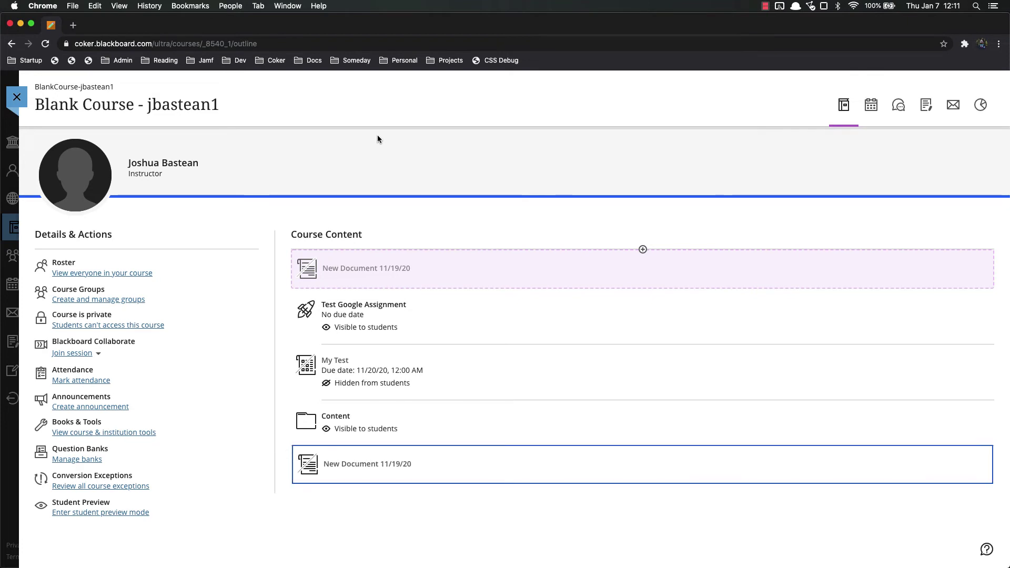
key(Up)
key(Down)
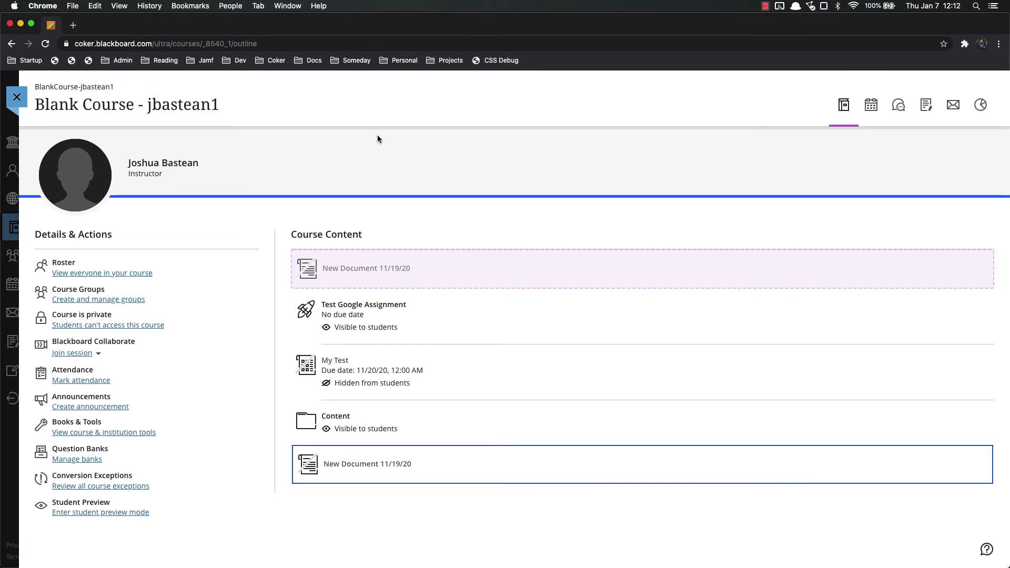
key(Return)
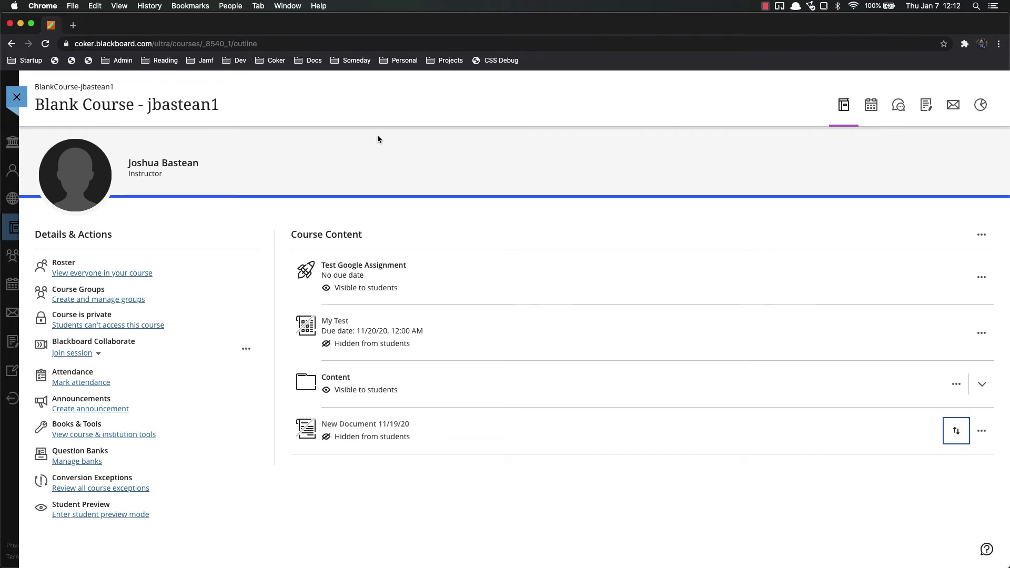
Pick up New Document and arrow it down through the Content and Week 1 folders
key(Return)
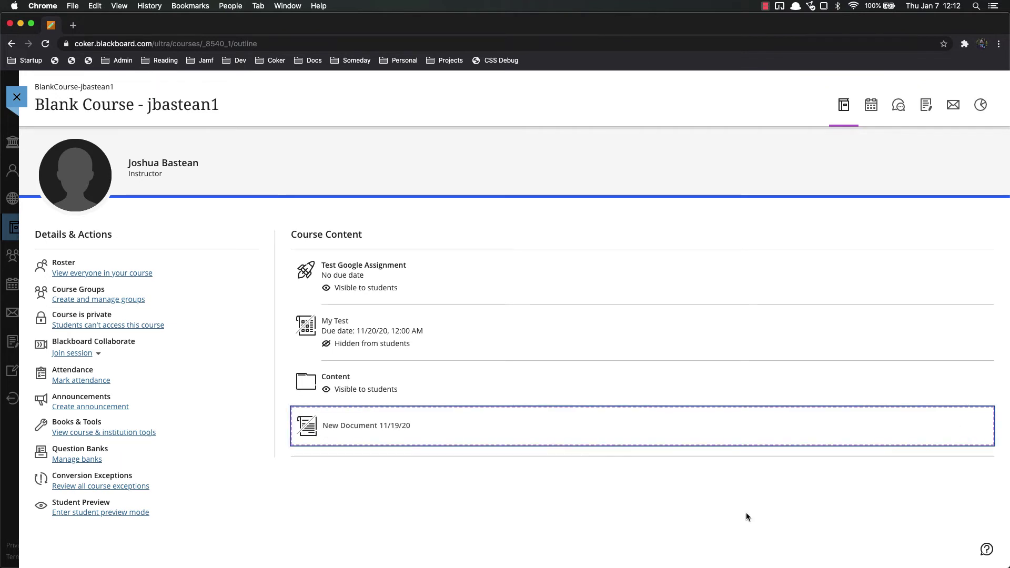
key(Up)
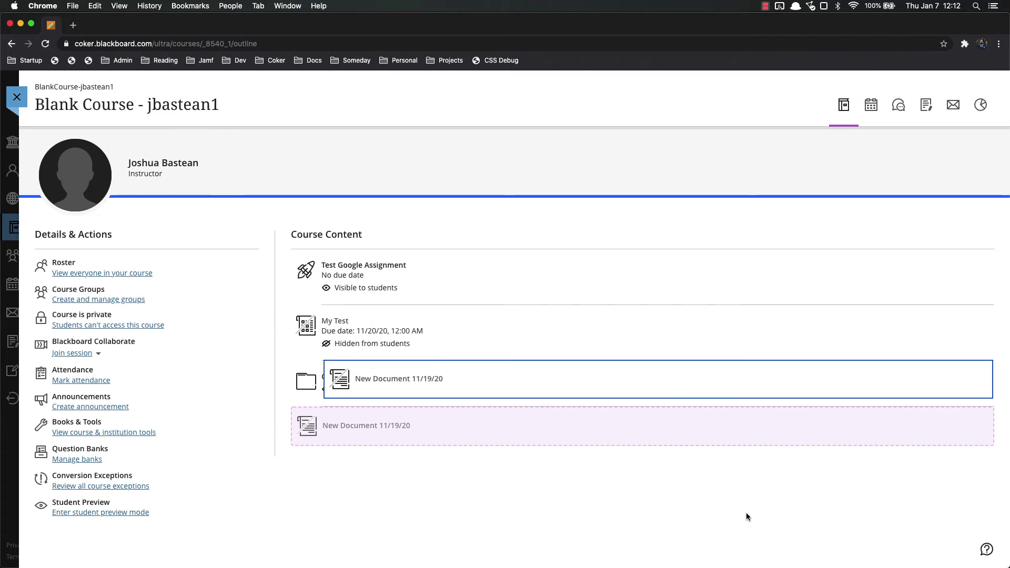
key(Down)
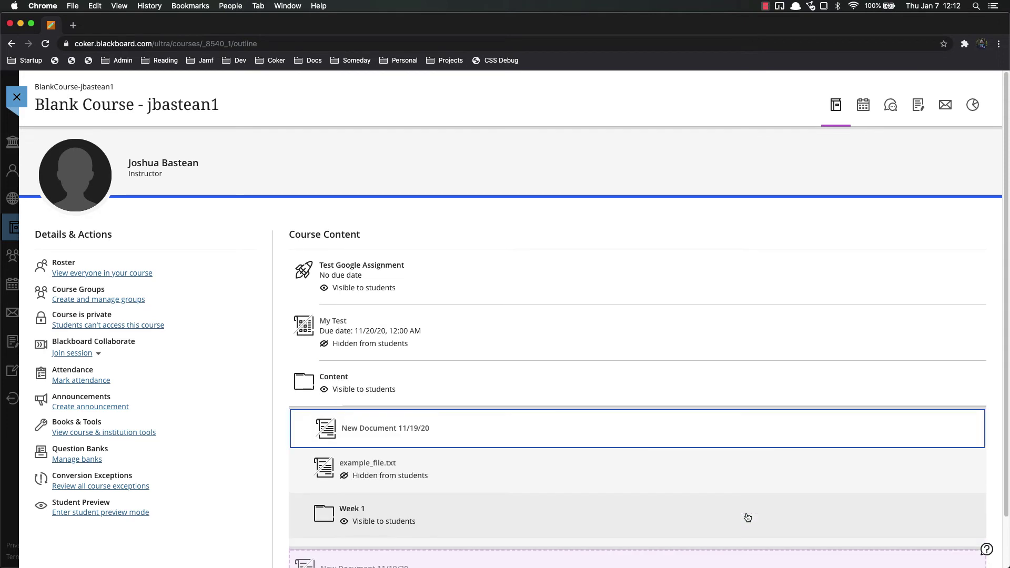
key(Down)
key(Down)
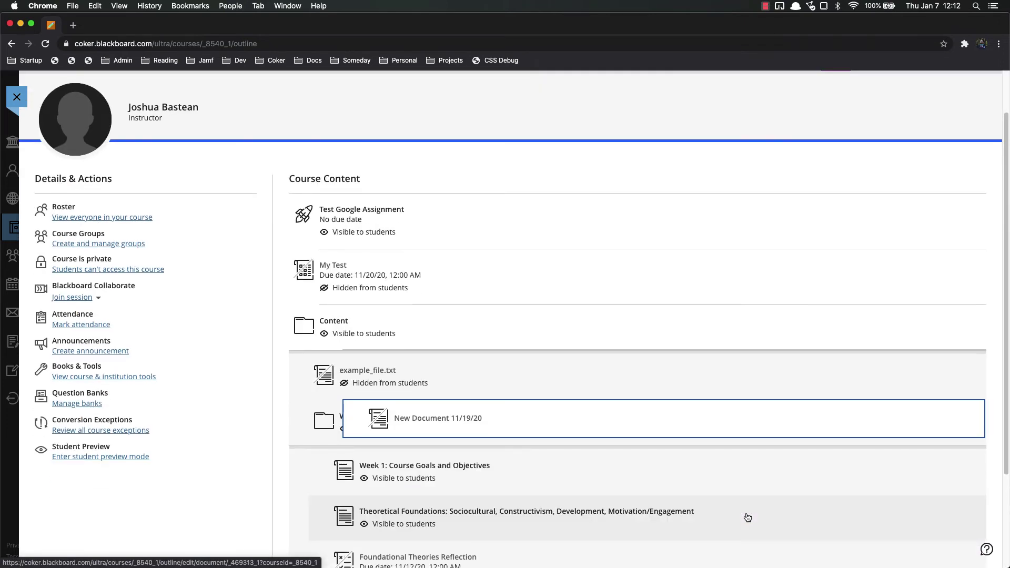
key(Down)
key(Down)
key(Down)
key(Down)
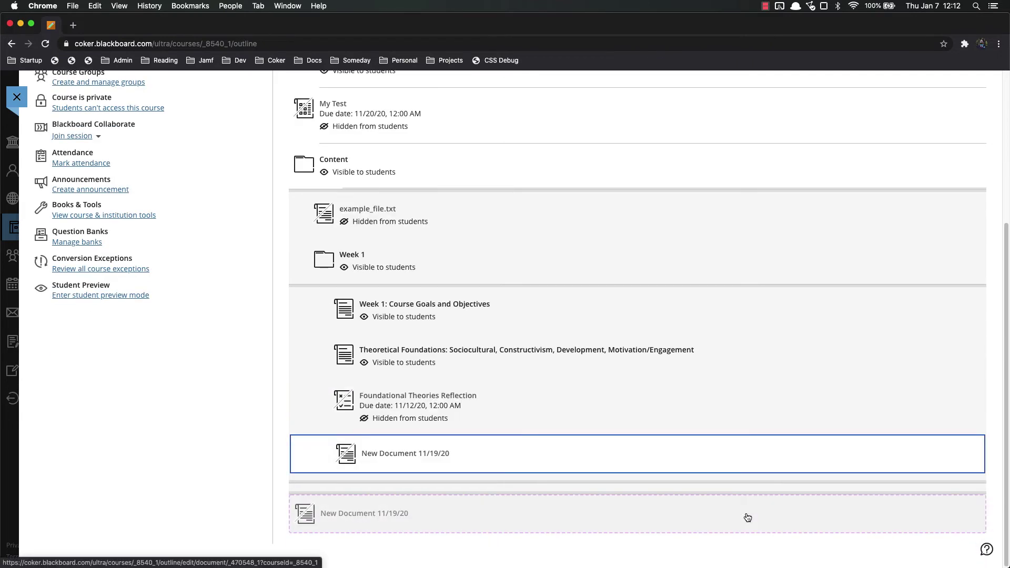
Bring New Document back up and drop it between Test Google Assignment and My Test
key(Up)
key(Up)
key(Up)
key(Up)
key(Up)
key(Up)
key(Up)
key(Up)
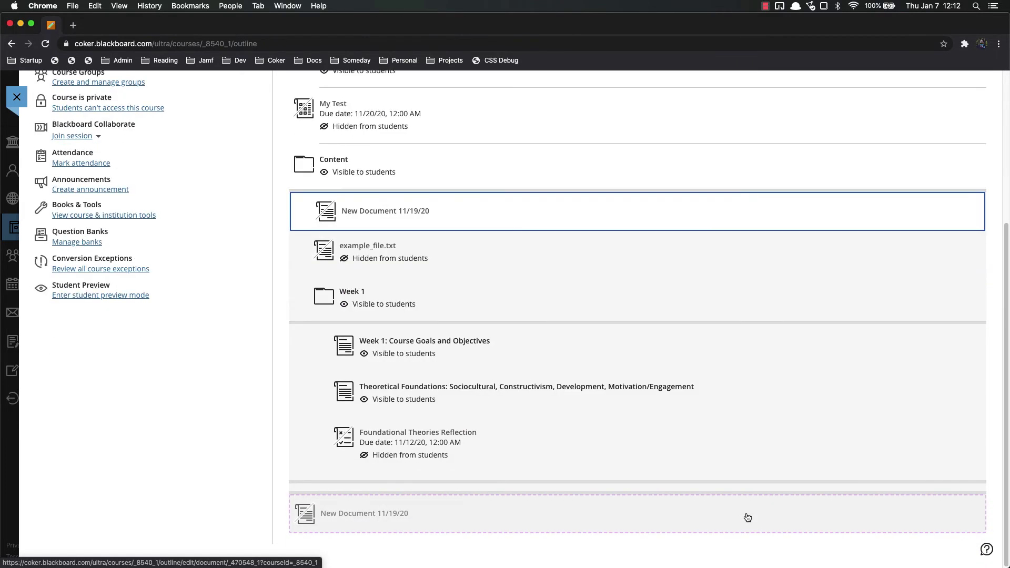
key(Up)
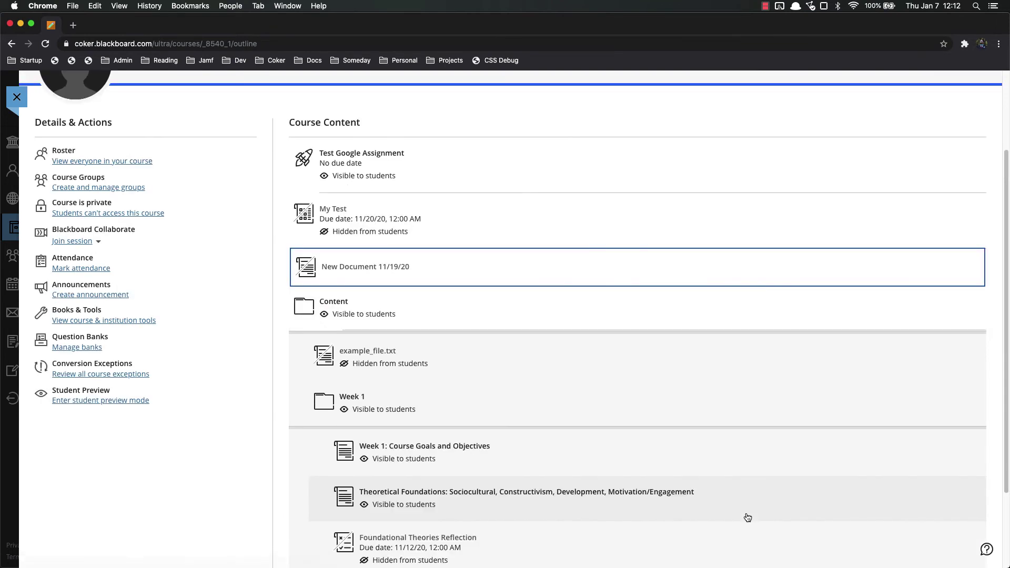
key(Up)
key(Up)
key(Down)
key(Down)
key(Up)
key(Return)
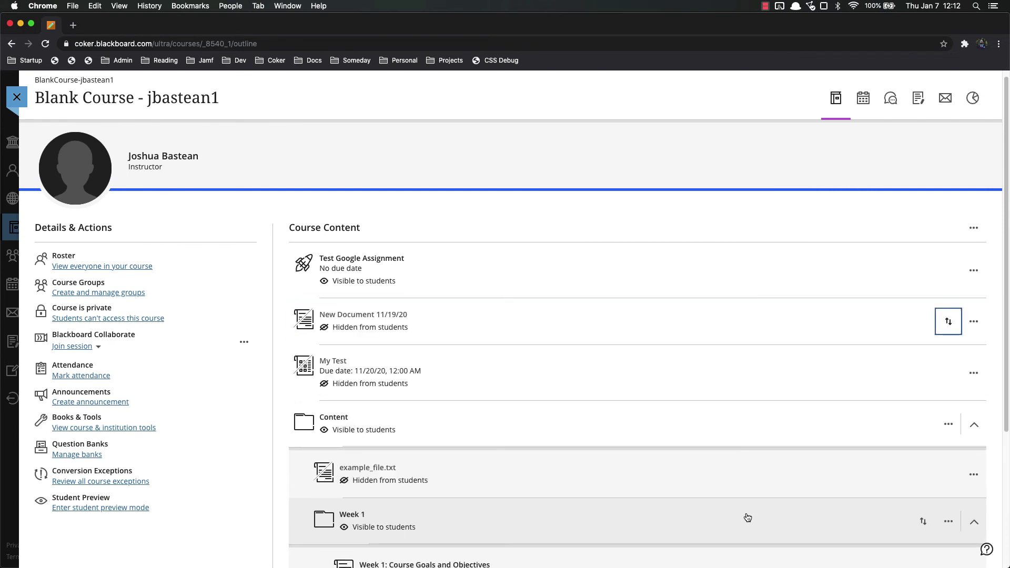
Collapse the Content folder and drag Test Google Assignment to the top, above New Document
click(974, 425)
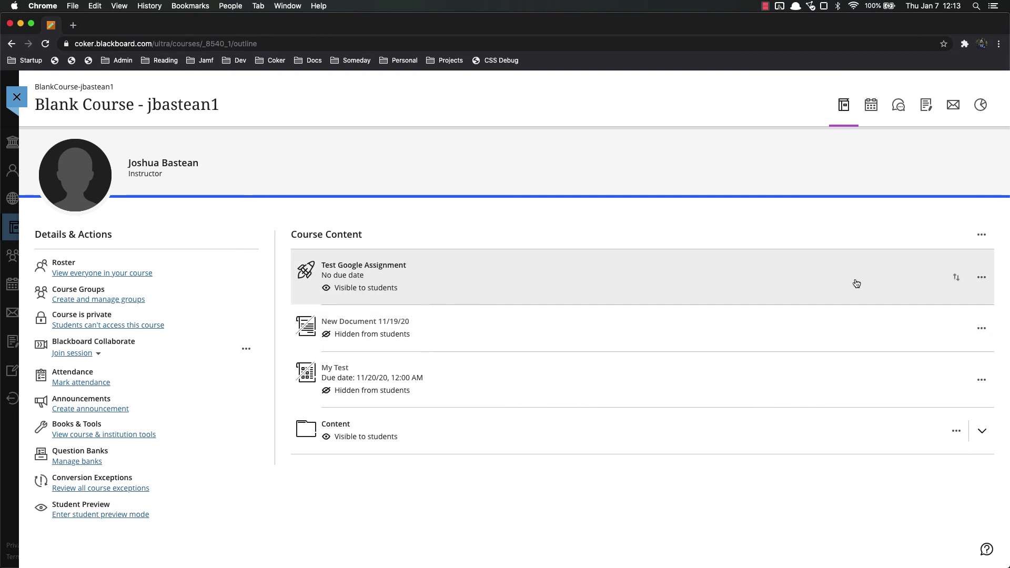
mouse_move(957, 278)
mouse_down()
mouse_move(967, 373)
mouse_move(956, 266)
mouse_up()
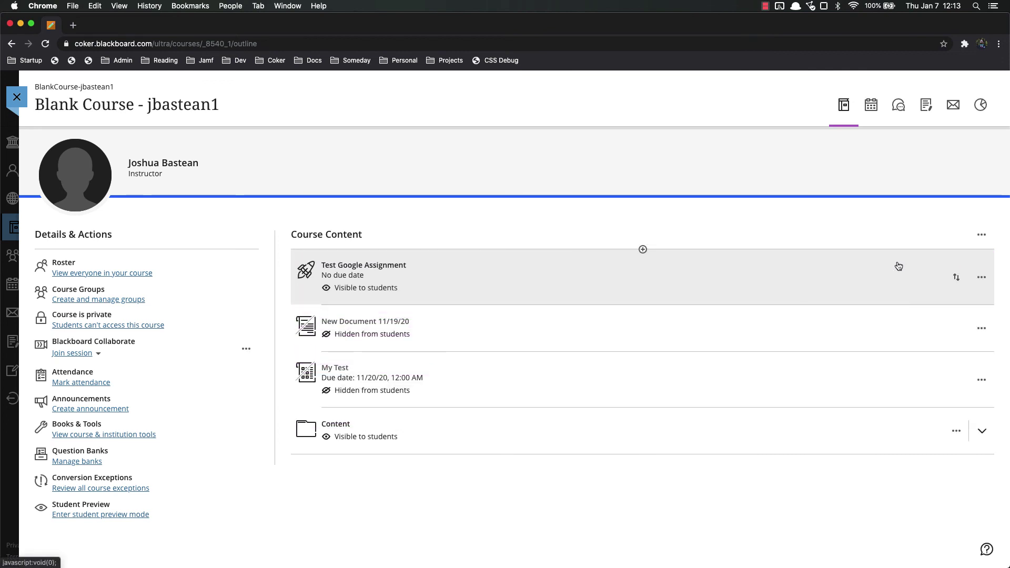